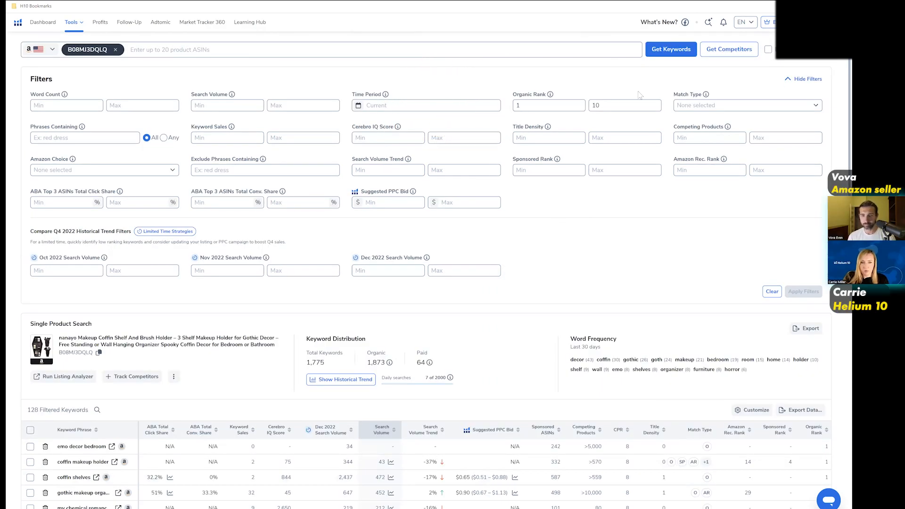
Show the product's historical keyword trend and apply November 2022 as the period for the keyword results.
{"action": "scroll", "coordinate": [406, 66], "scroll_direction": "up", "scroll_amount": 1}
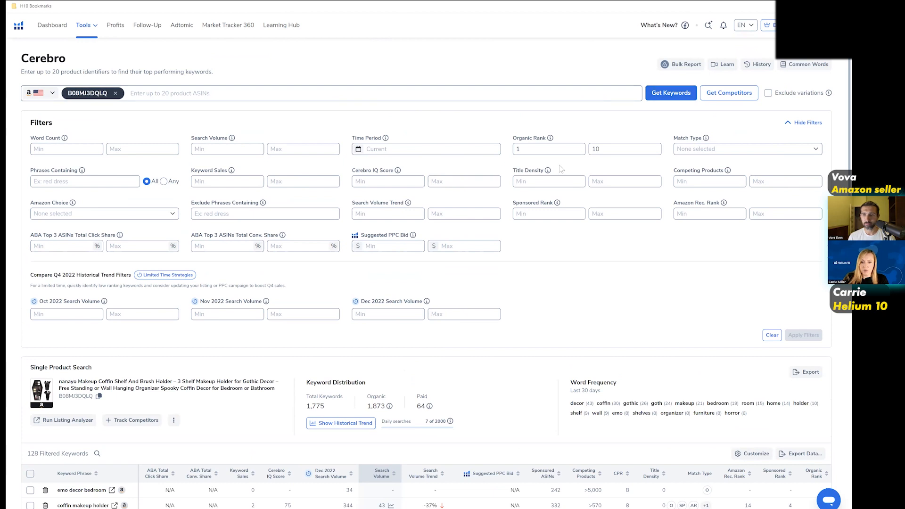
{"action": "scroll", "coordinate": [561, 169], "scroll_direction": "down", "scroll_amount": 5}
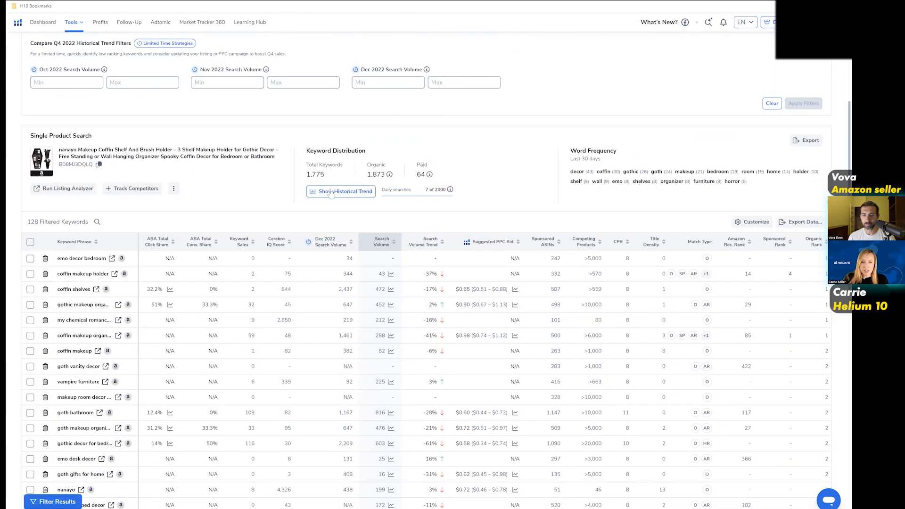
{"action": "left_click", "coordinate": [332, 194]}
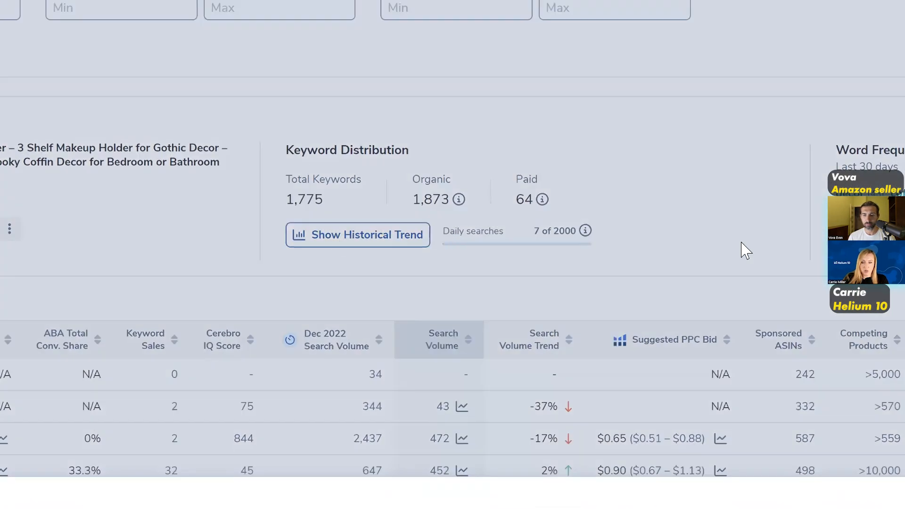
{"action": "scroll", "coordinate": [741, 242], "scroll_direction": "down", "scroll_amount": 1}
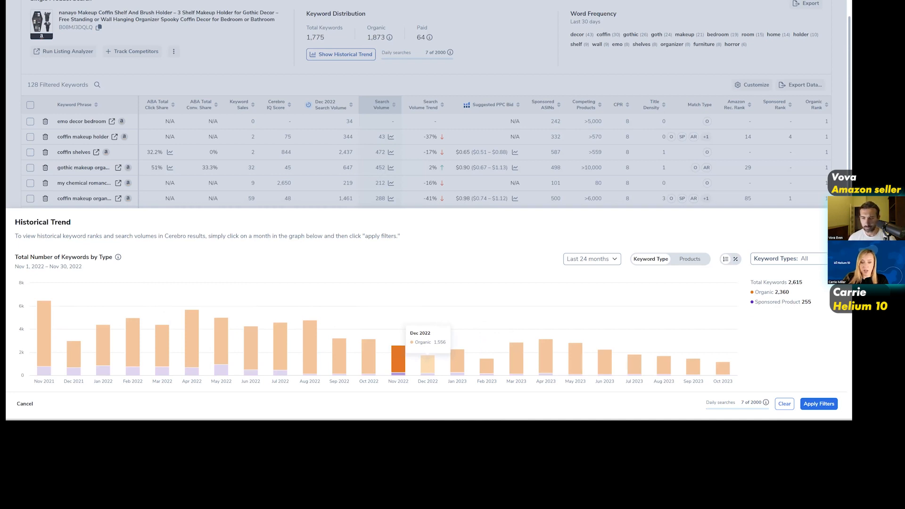
{"action": "left_click", "coordinate": [428, 364]}
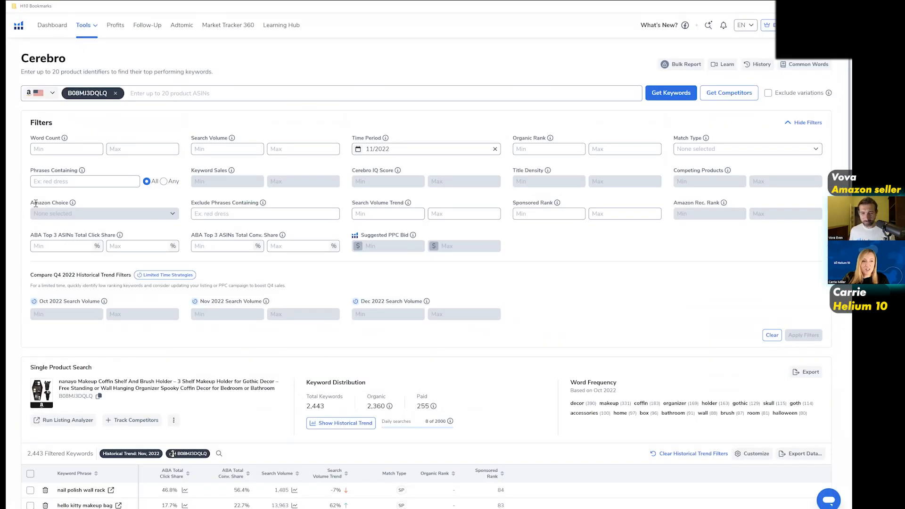
Sort the November 2022 keyword list by organic rank in ascending order.
{"action": "scroll", "coordinate": [311, 189], "scroll_direction": "down", "scroll_amount": 3}
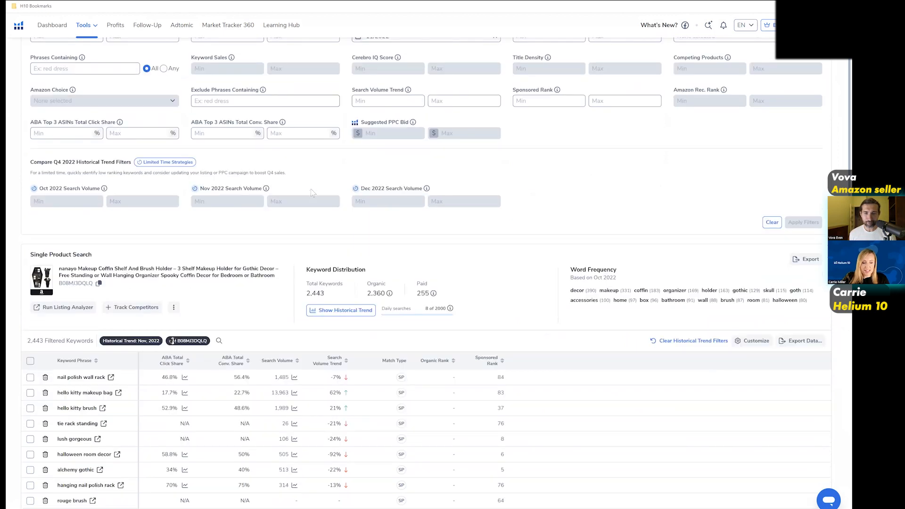
{"action": "scroll", "coordinate": [311, 192], "scroll_direction": "down", "scroll_amount": 4}
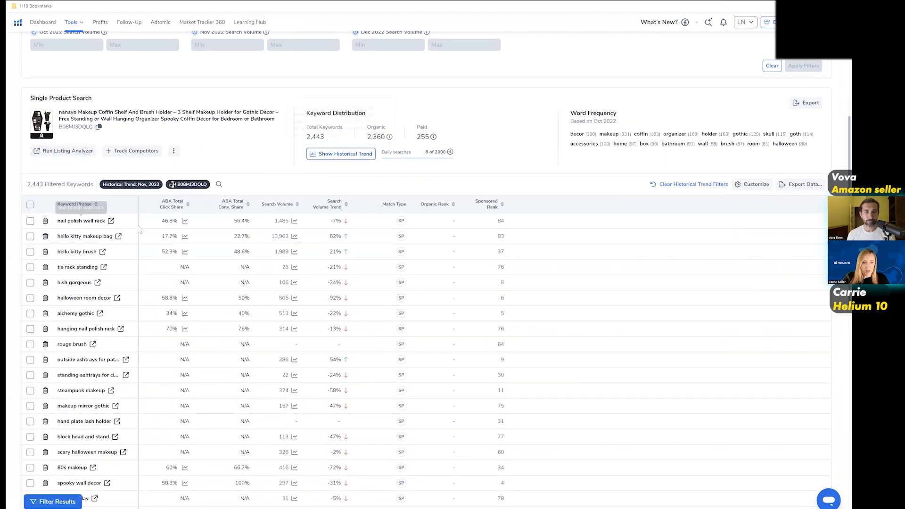
{"action": "scroll", "coordinate": [139, 230], "scroll_direction": "up", "scroll_amount": 2}
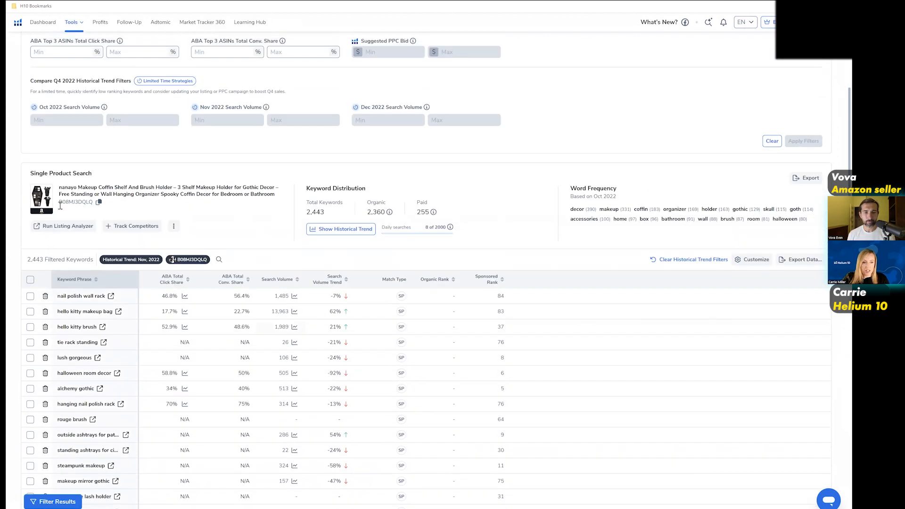
{"action": "left_click", "coordinate": [447, 279]}
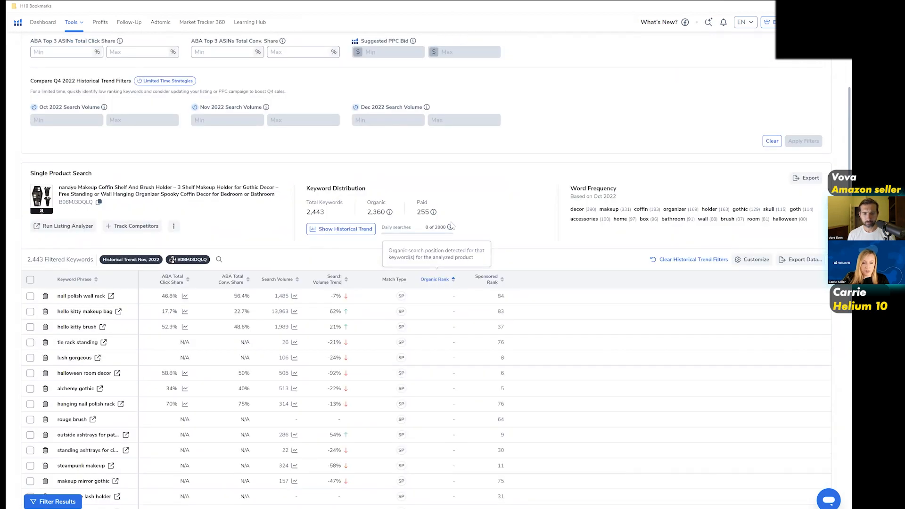
Filter the historical keywords to an organic rank between 1 and 20.
{"action": "scroll", "coordinate": [451, 225], "scroll_direction": "up", "scroll_amount": 5}
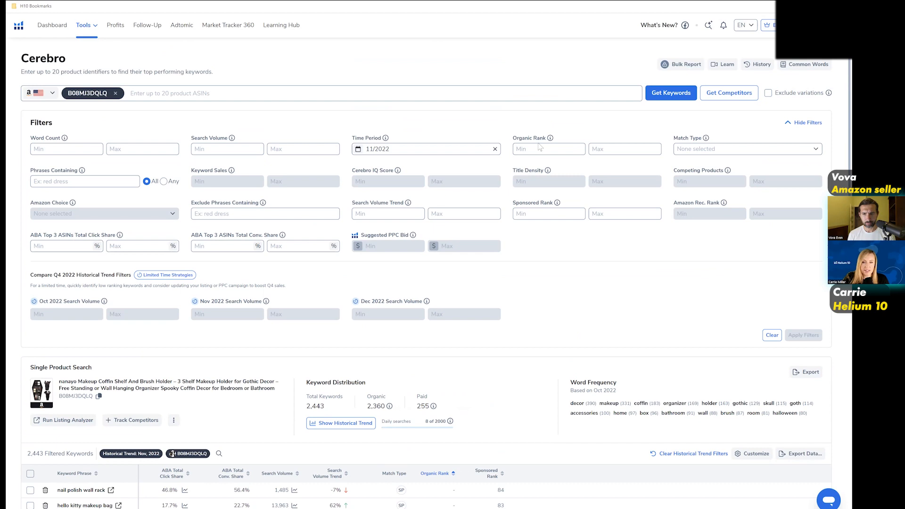
{"action": "left_click", "coordinate": [538, 148]}
{"action": "type", "text": "1"}
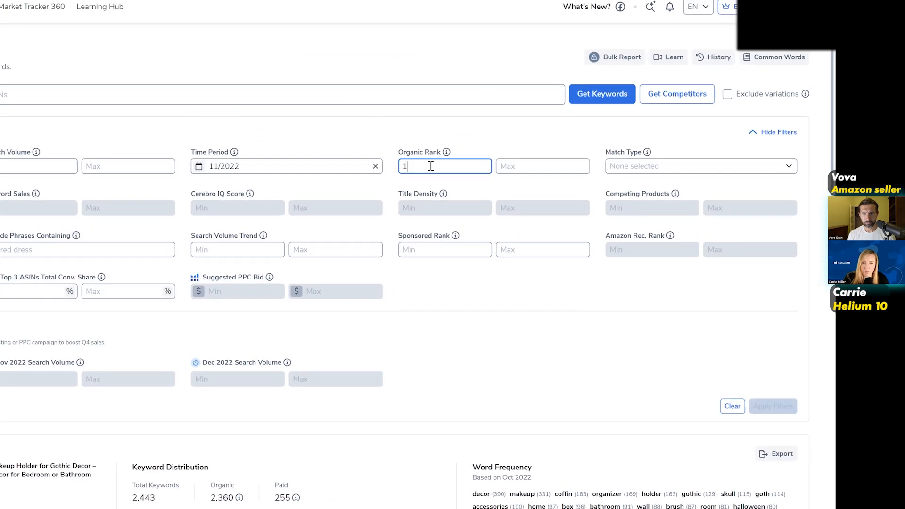
{"action": "left_click", "coordinate": [614, 153]}
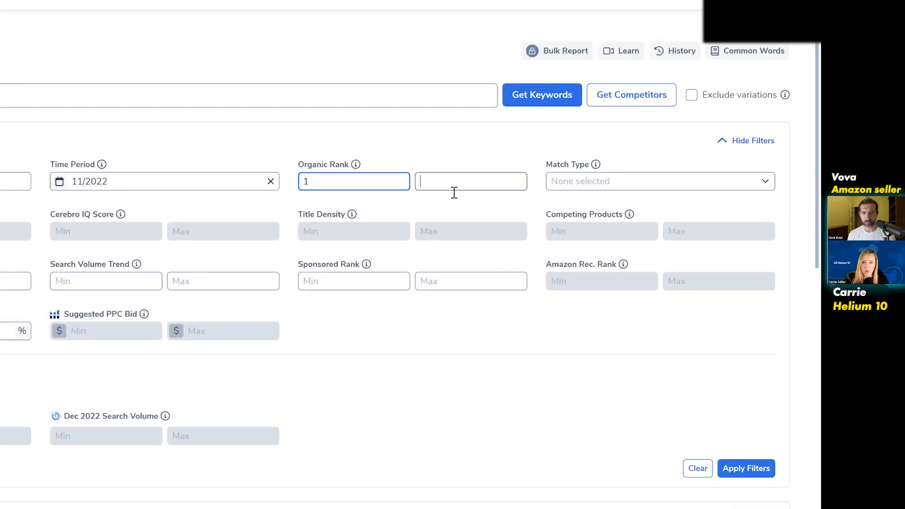
{"action": "type", "text": "20"}
{"action": "left_click", "coordinate": [747, 468]}
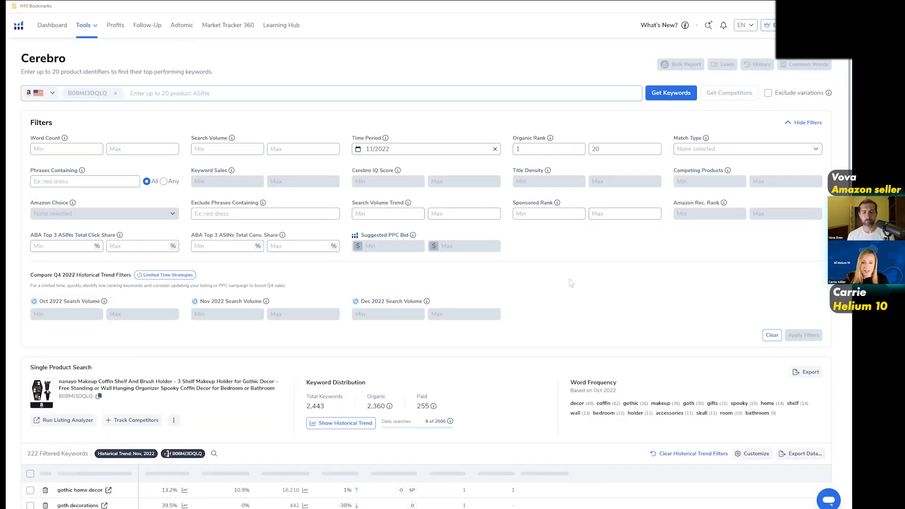
Filter the keywords to phrases containing any of "gift, gifts, holiday, christmas".
{"action": "scroll", "coordinate": [571, 283], "scroll_direction": "down", "scroll_amount": 6}
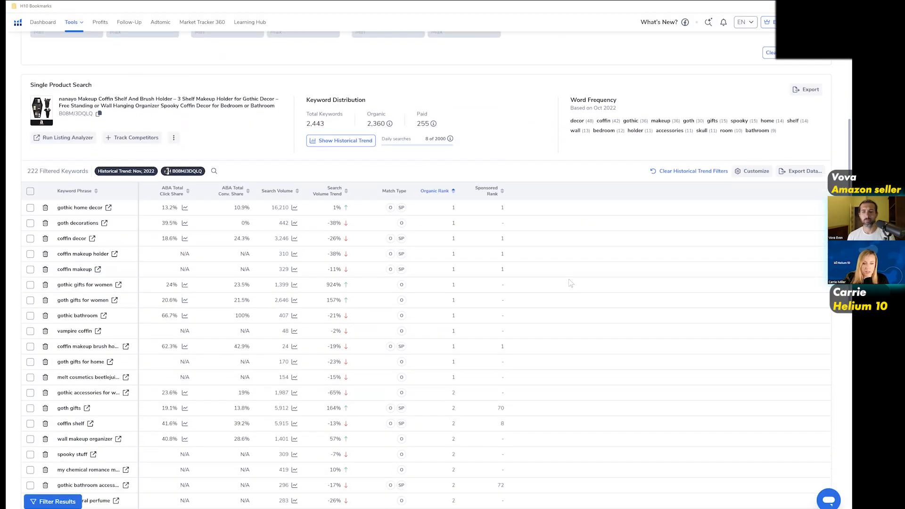
{"action": "scroll", "coordinate": [570, 282], "scroll_direction": "down", "scroll_amount": 1}
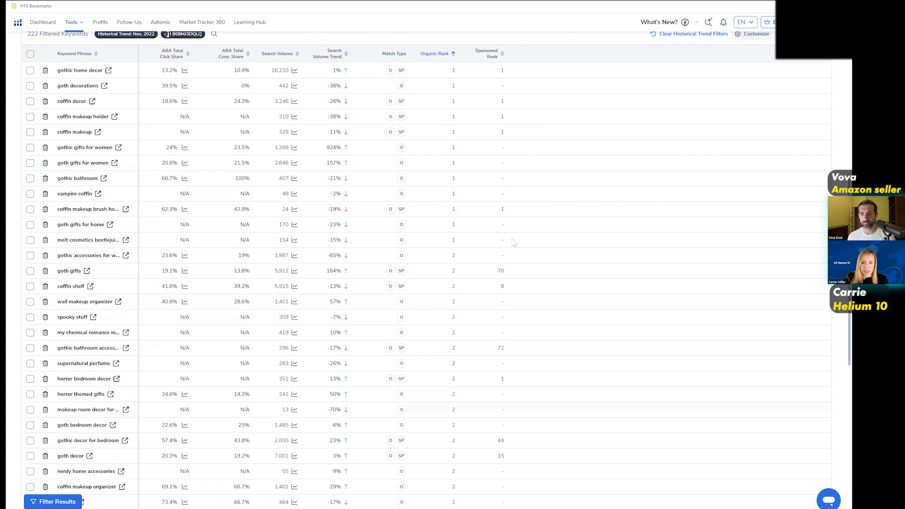
{"action": "scroll", "coordinate": [430, 148], "scroll_direction": "up", "scroll_amount": 9}
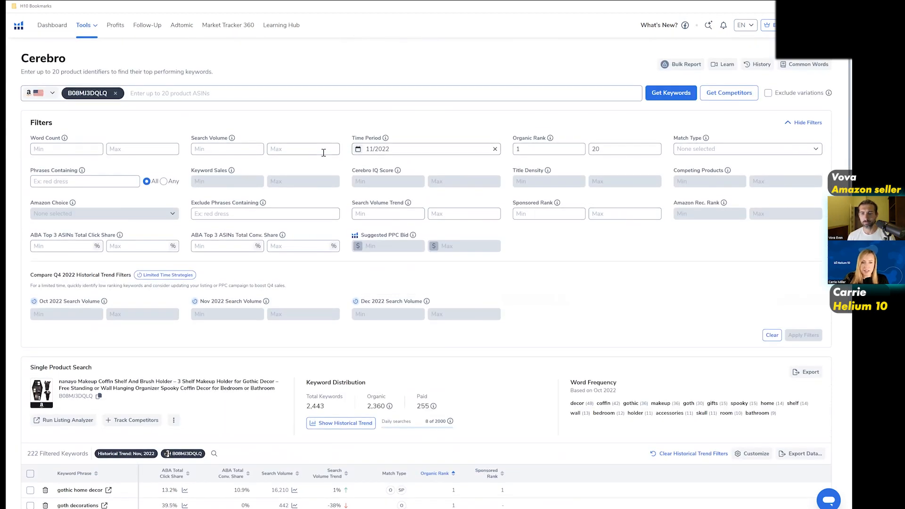
{"action": "left_click", "coordinate": [64, 181]}
{"action": "left_click", "coordinate": [101, 239]}
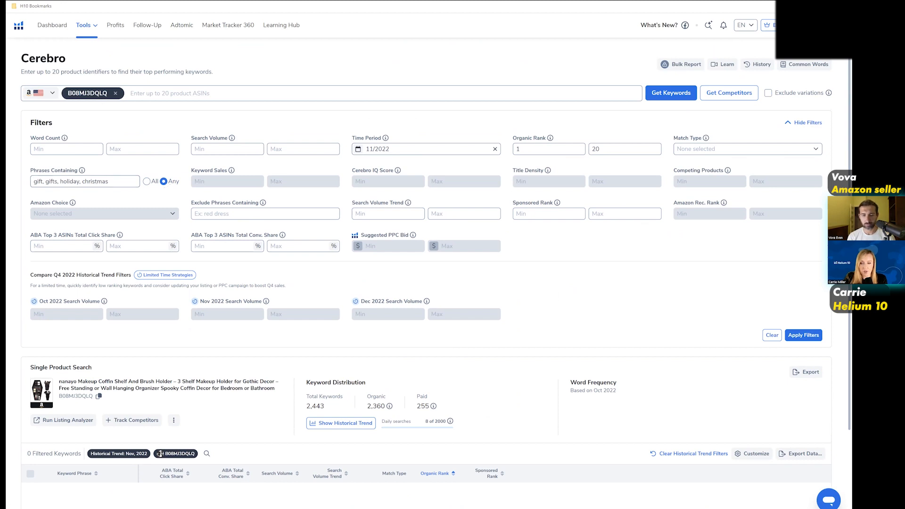
{"action": "left_click", "coordinate": [804, 335]}
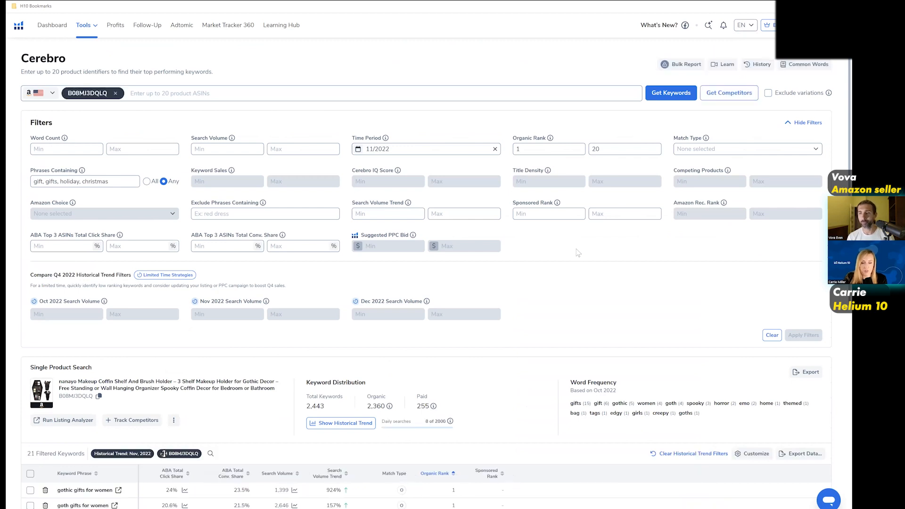
Examine the filtered gift keywords with their search volumes, volume trends, organic ranks and sponsored ranks.
{"action": "scroll", "coordinate": [595, 253], "scroll_direction": "down", "scroll_amount": 3}
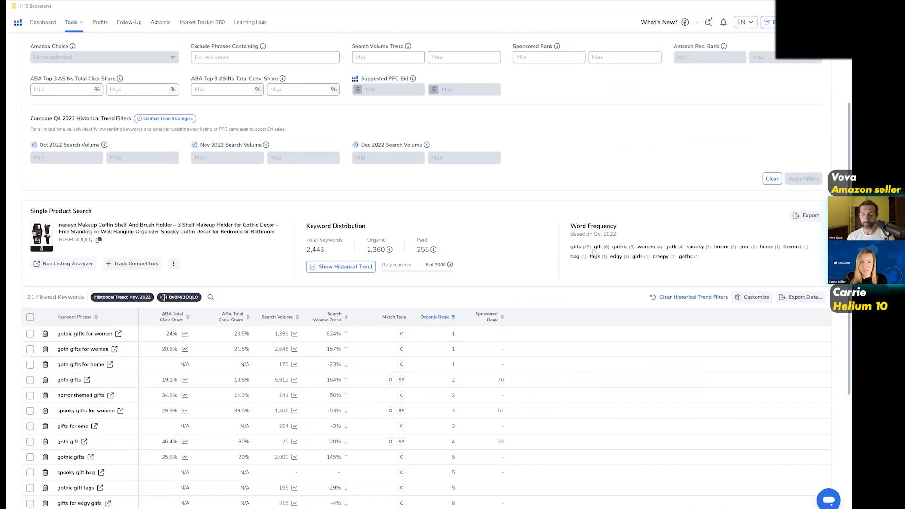
{"action": "scroll", "coordinate": [576, 252], "scroll_direction": "down", "scroll_amount": 2}
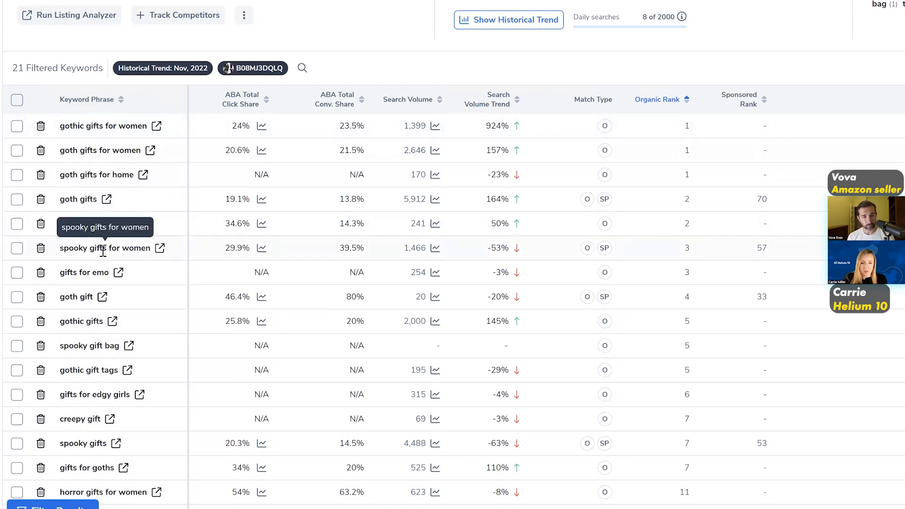
{"action": "scroll", "coordinate": [110, 255], "scroll_direction": "down", "scroll_amount": 3}
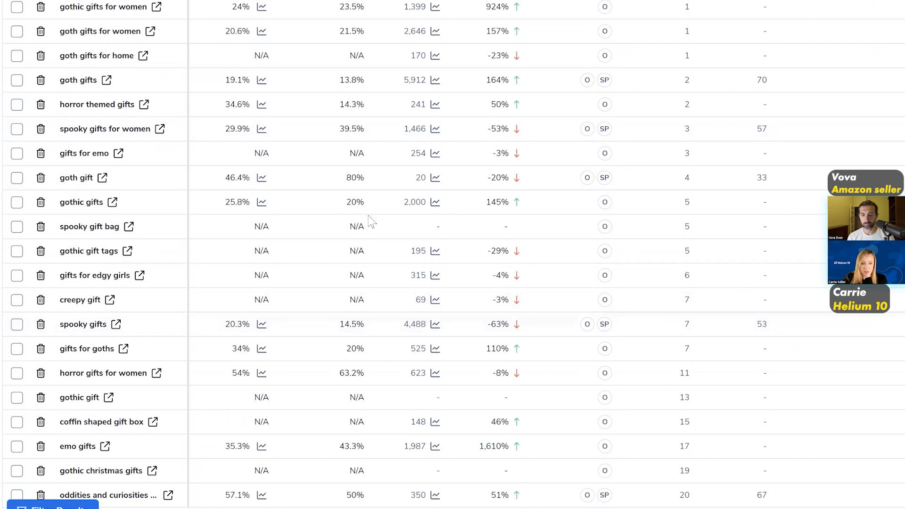
{"action": "scroll", "coordinate": [372, 222], "scroll_direction": "down", "scroll_amount": 3}
{"action": "scroll", "coordinate": [381, 225], "scroll_direction": "up", "scroll_amount": 1}
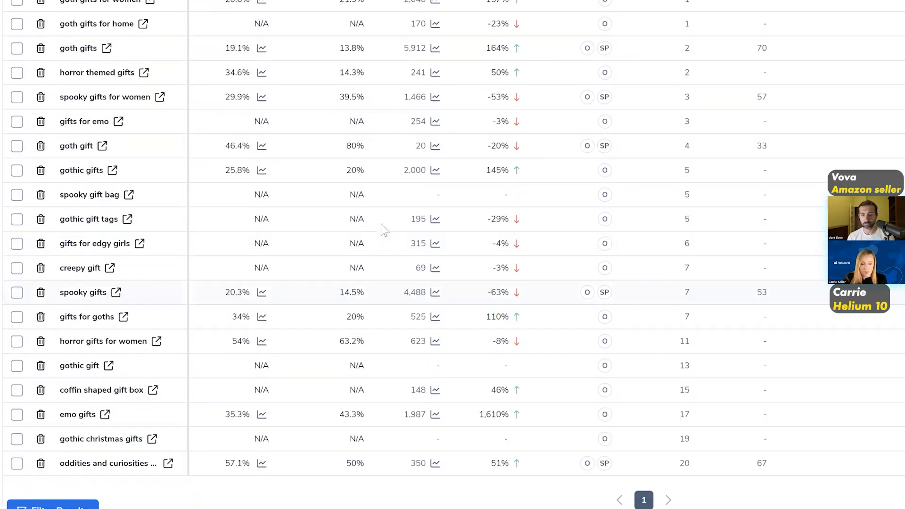
{"action": "scroll", "coordinate": [237, 99], "scroll_direction": "up", "scroll_amount": 9}
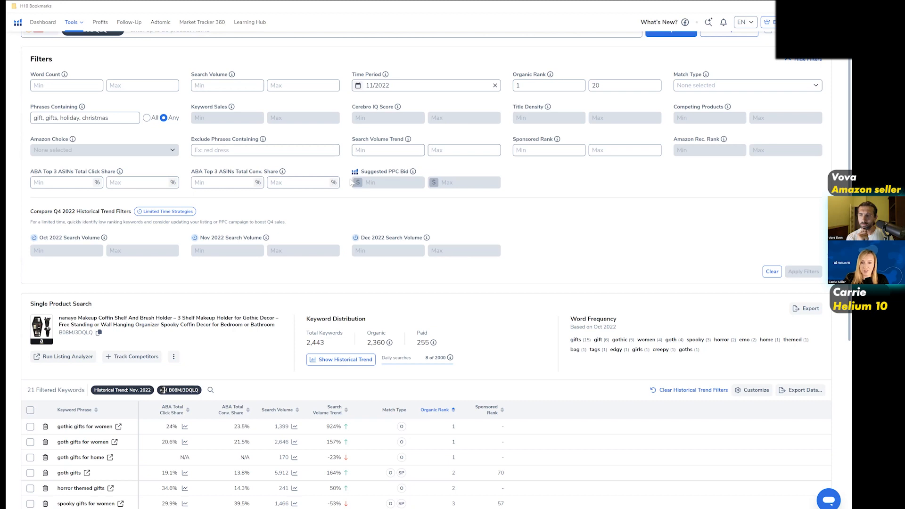
{"action": "scroll", "coordinate": [535, 224], "scroll_direction": "up", "scroll_amount": 2}
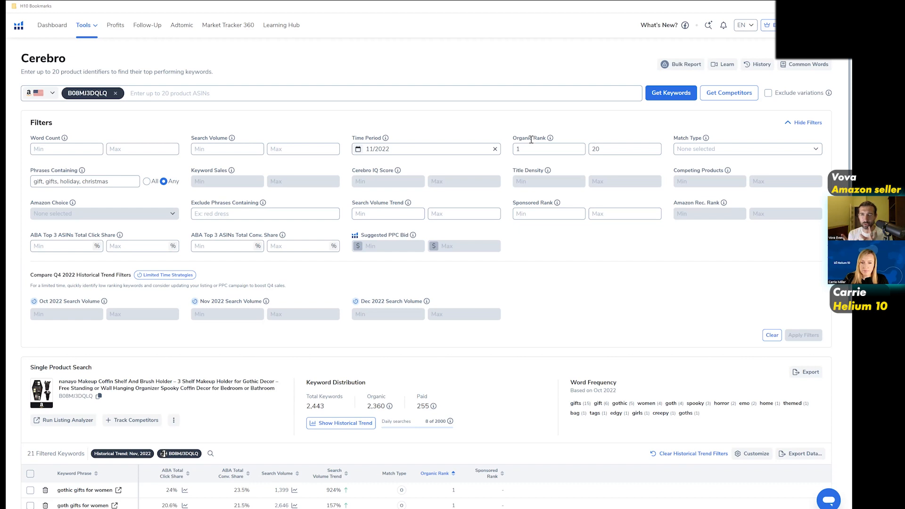
{"action": "scroll", "coordinate": [531, 140], "scroll_direction": "down", "scroll_amount": 3}
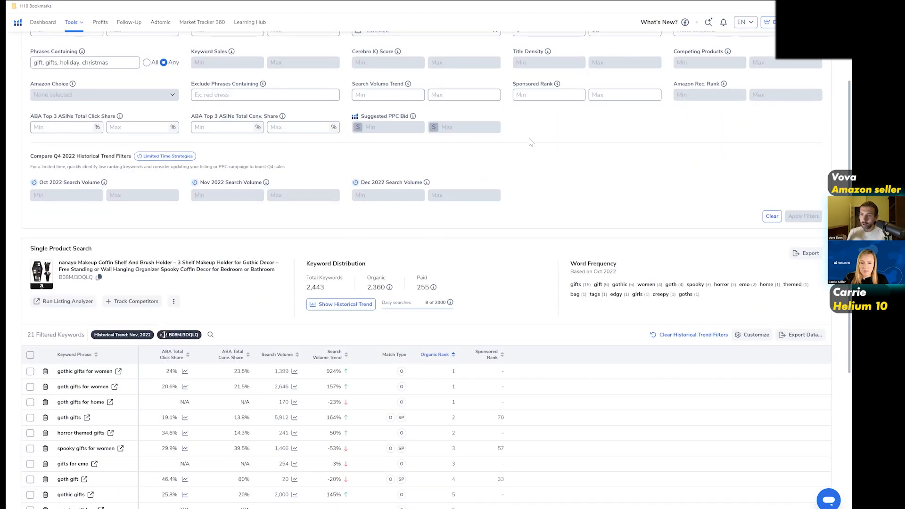
{"action": "scroll", "coordinate": [531, 142], "scroll_direction": "down", "scroll_amount": 1}
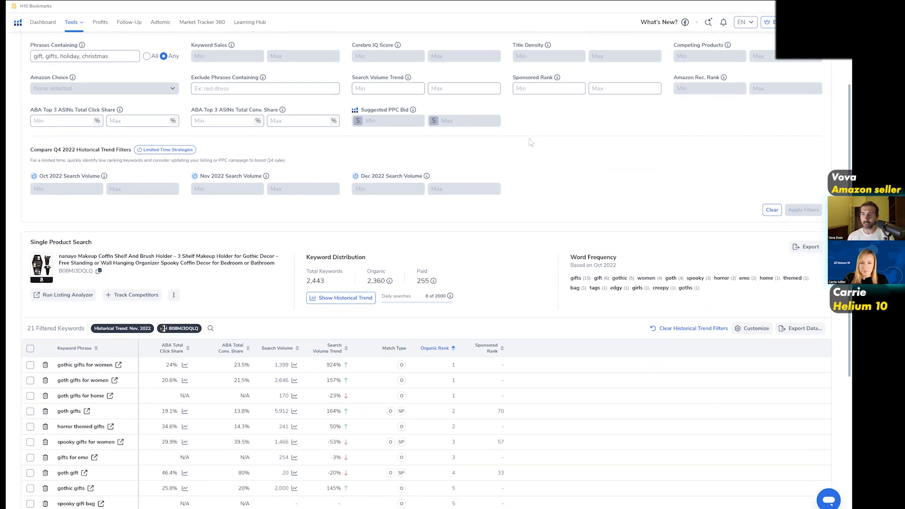
{"action": "scroll", "coordinate": [531, 142], "scroll_direction": "down", "scroll_amount": 1}
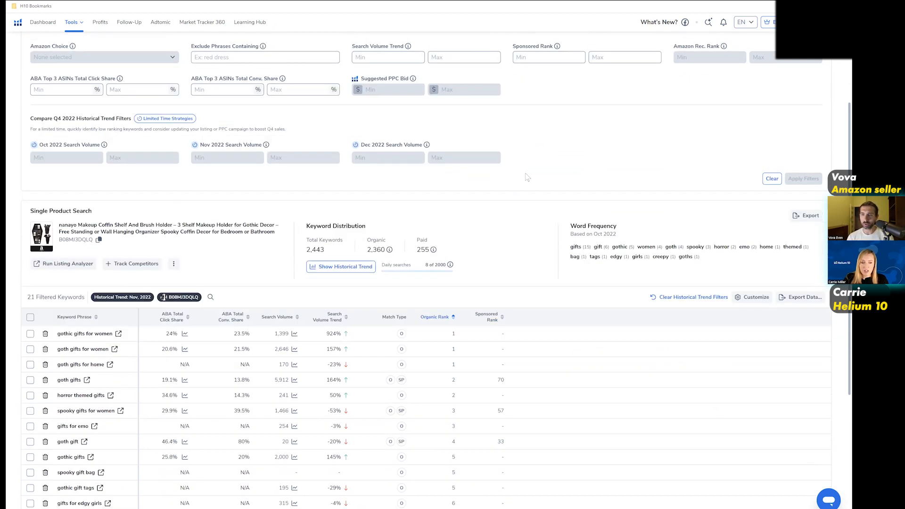